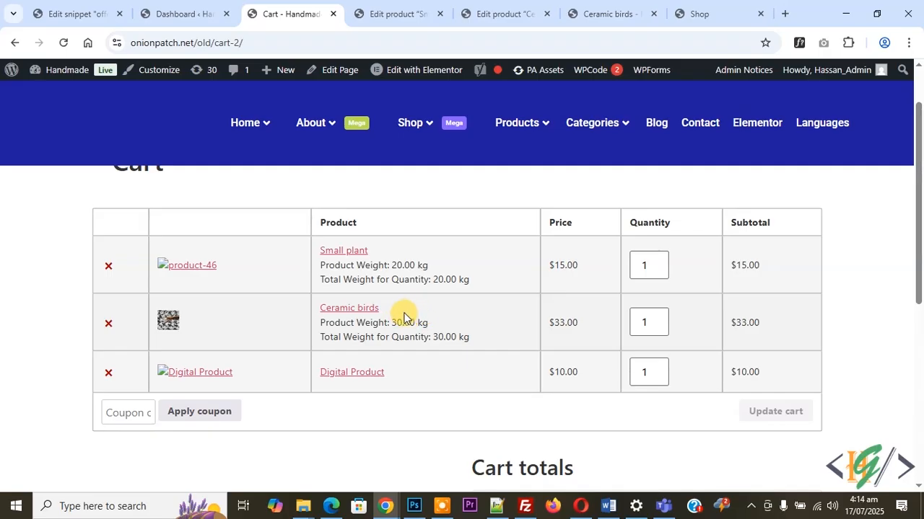
# Step: Examine the cart's product weights, flat rate shipping cost and total order weight
pyautogui.doubleClick(414, 325)
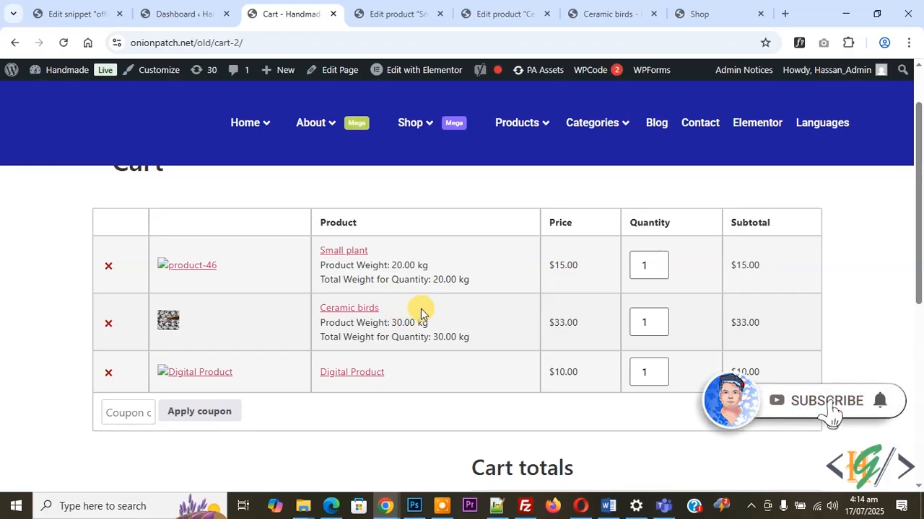
pyautogui.scroll(-2, 421, 308)
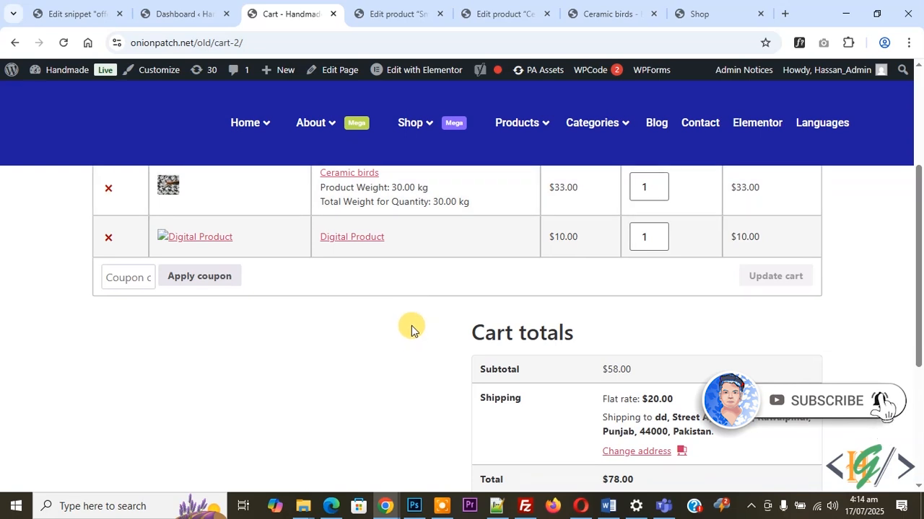
pyautogui.scroll(1, 410, 330)
pyautogui.scroll(-1, 410, 330)
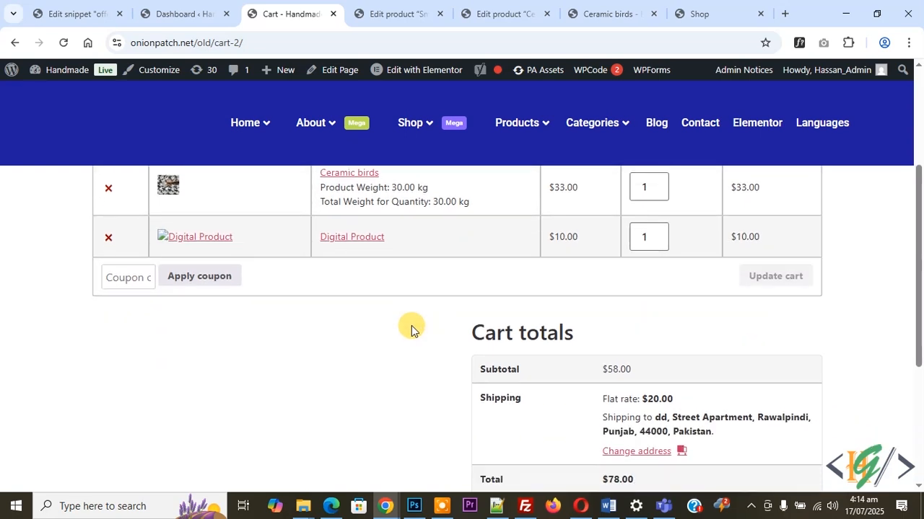
pyautogui.scroll(-1, 414, 332)
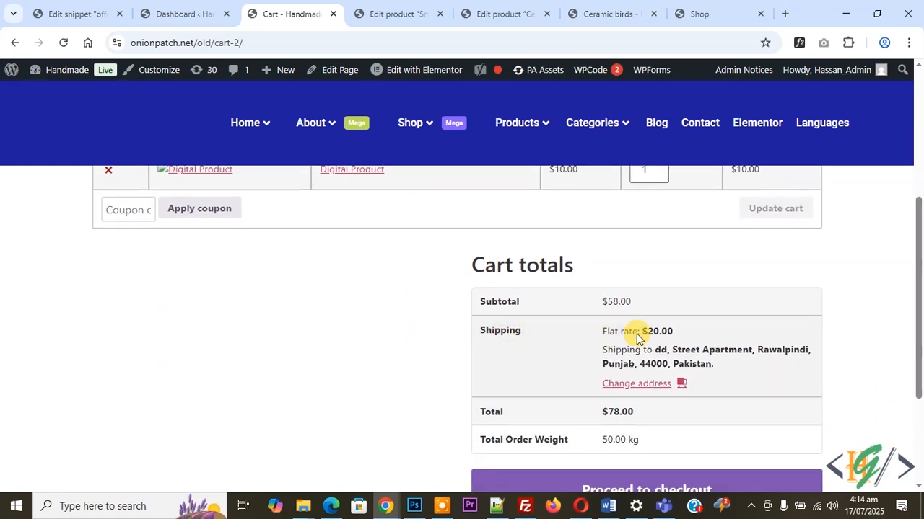
pyautogui.scroll(1, 415, 350)
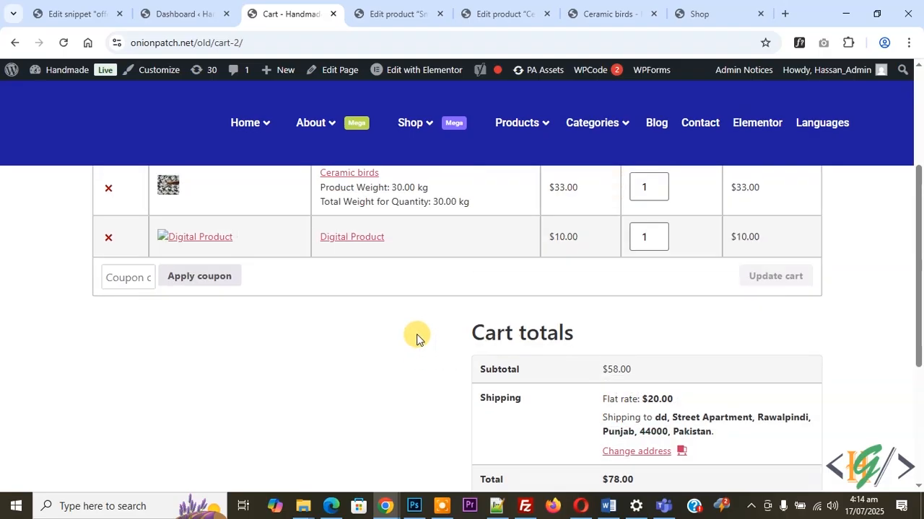
pyautogui.scroll(1, 416, 330)
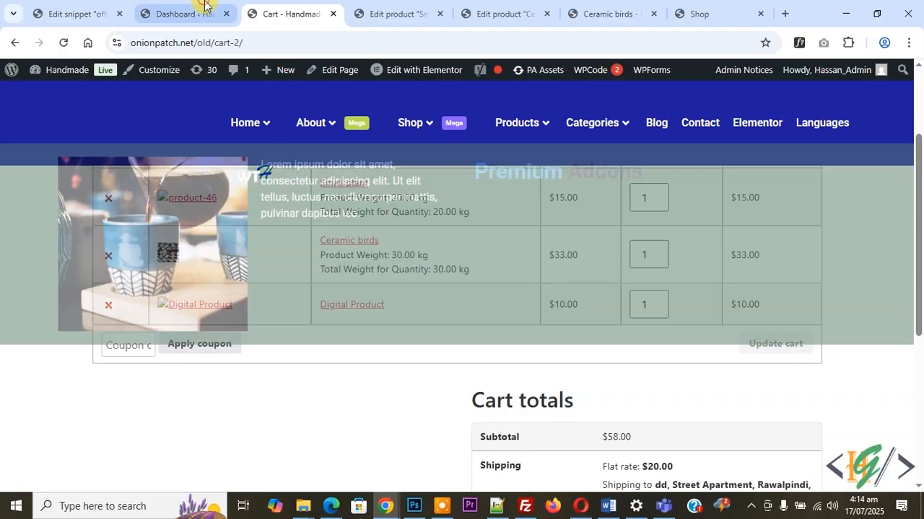
# Step: Open the WooCommerce shipping settings in the site's admin dashboard
pyautogui.click(201, 10)
pyautogui.scroll(-2, 252, 123)
pyautogui.scroll(-1, 251, 123)
pyautogui.moveTo(80, 210)
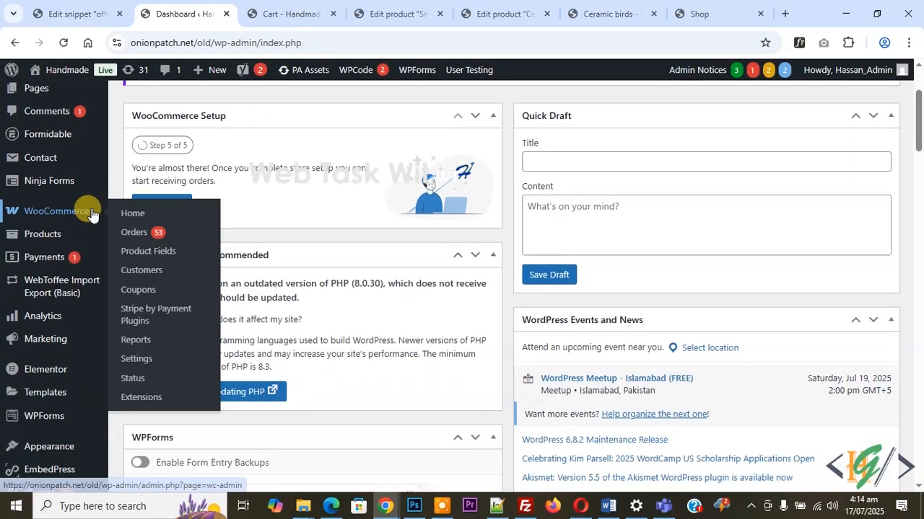
pyautogui.click(137, 359)
pyautogui.click(303, 298)
pyautogui.scroll(-2, 433, 332)
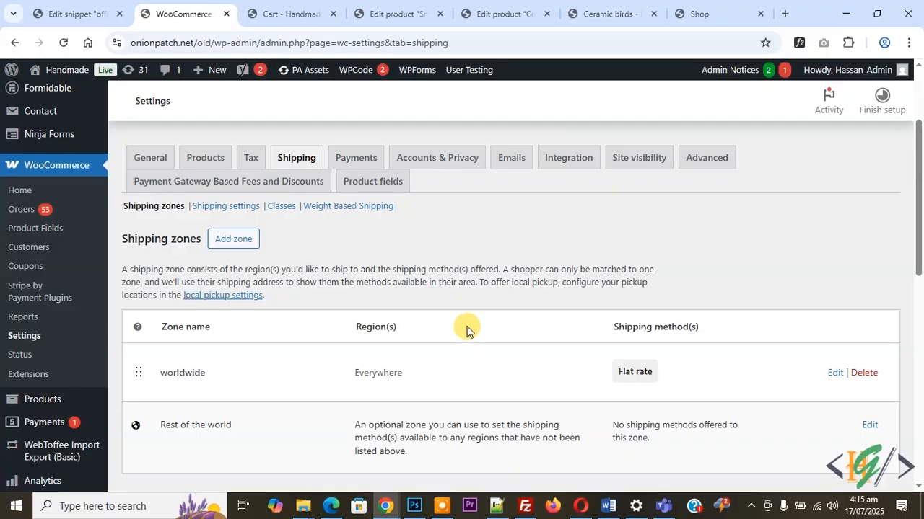
# Step: Review the existing shipping classes with their slugs and product counts
pyautogui.click(282, 209)
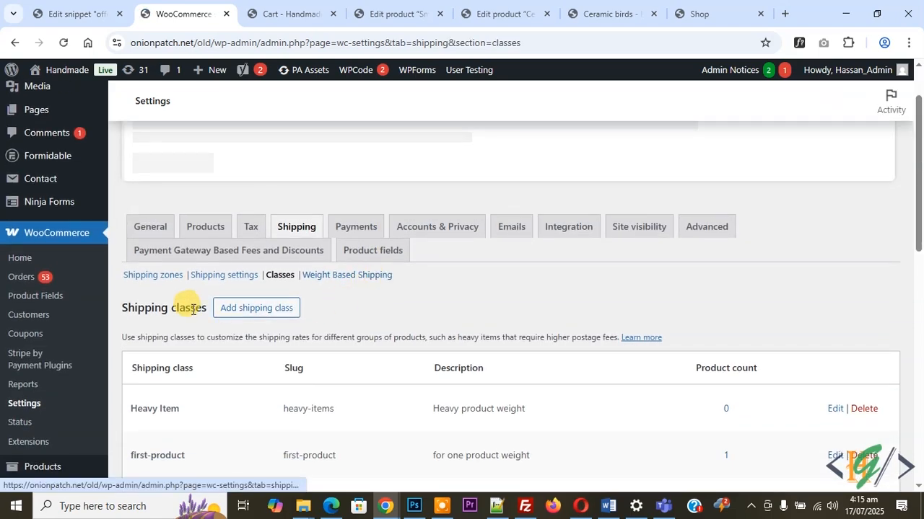
pyautogui.scroll(-1, 209, 325)
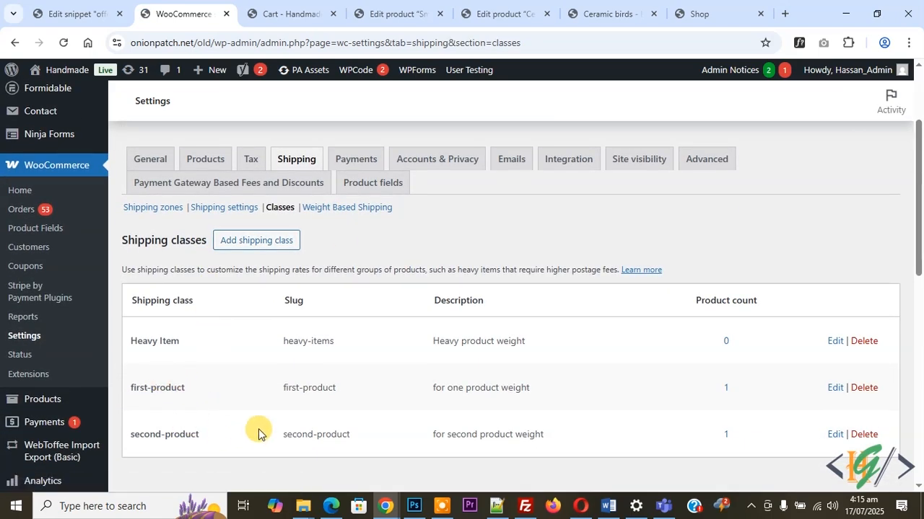
pyautogui.moveTo(296, 388); pyautogui.dragTo(336, 388)
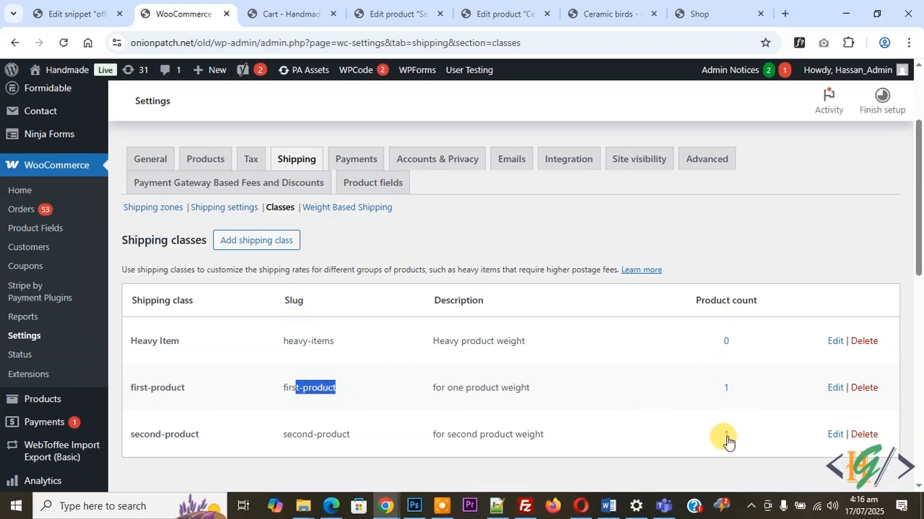
# Step: Choose second-product as the shipping class in the Small plant product's shipping data
pyautogui.click(396, 15)
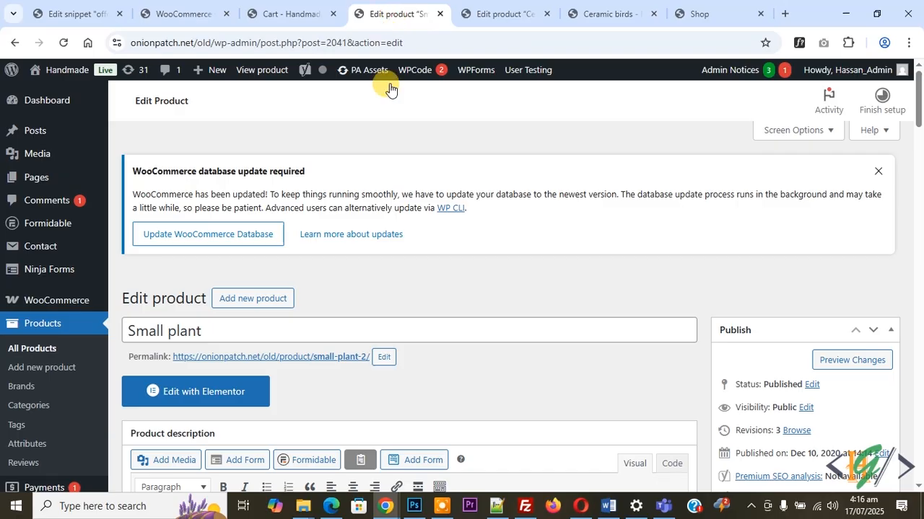
pyautogui.scroll(-8, 289, 262)
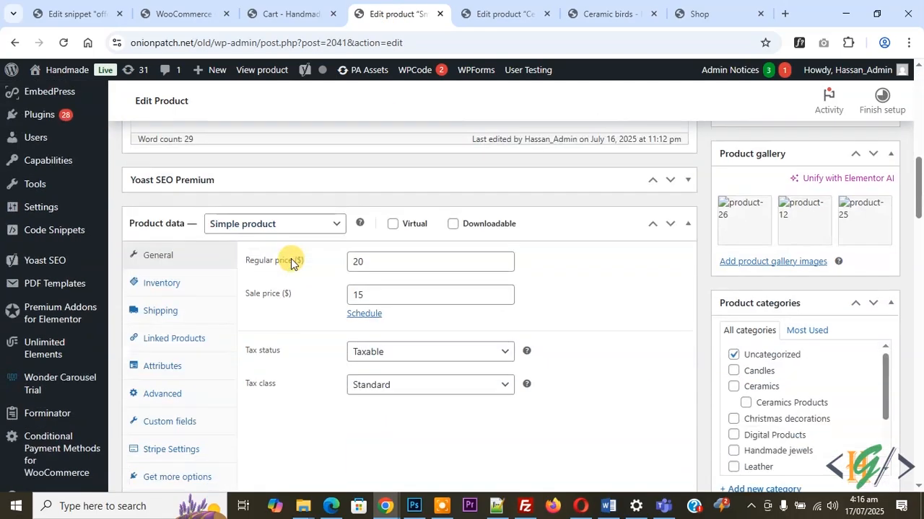
pyautogui.click(177, 308)
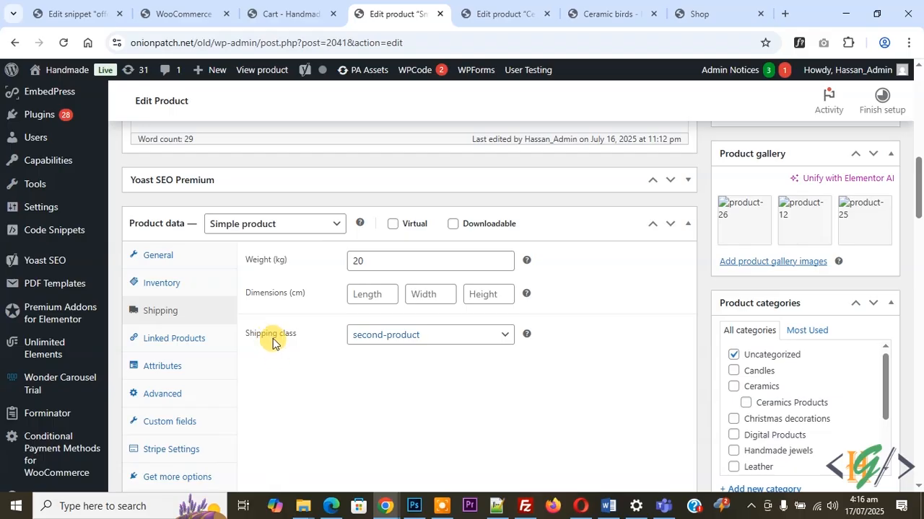
pyautogui.click(377, 333)
pyautogui.click(382, 407)
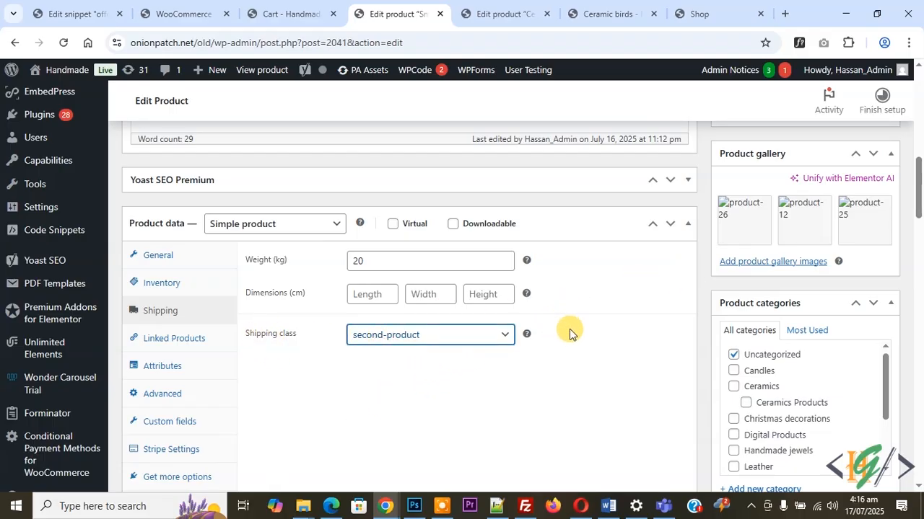
# Step: Choose first-product as the shipping class in the Ceramic birds product's shipping data
pyautogui.click(505, 16)
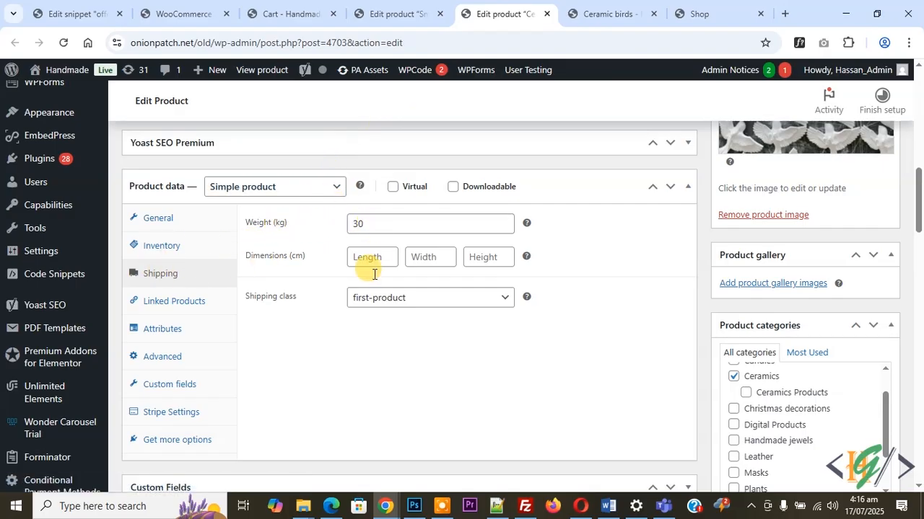
pyautogui.click(393, 307)
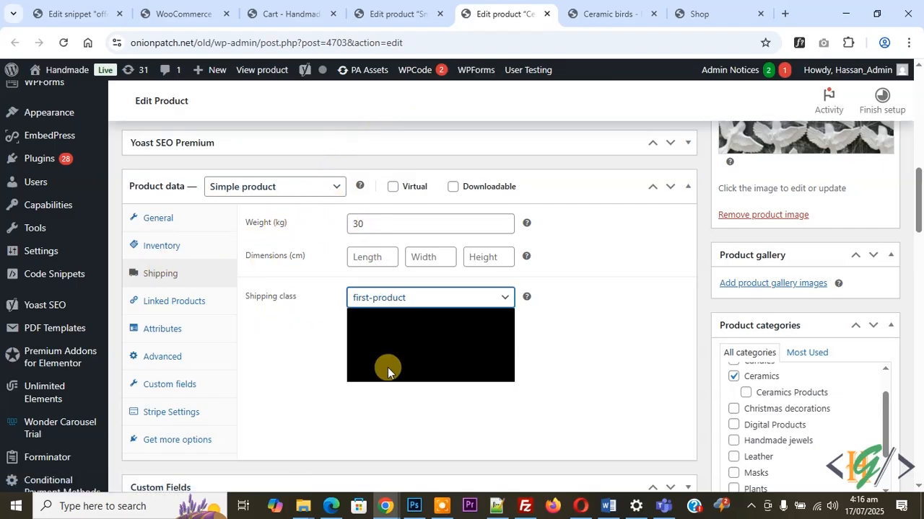
pyautogui.click(382, 336)
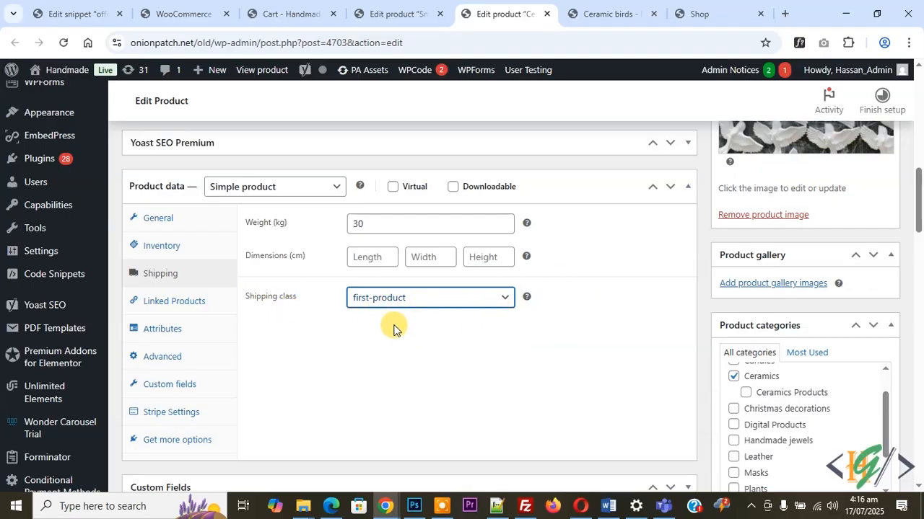
# Step: Return to the WooCommerce shipping zones and open the worldwide zone's Flat rate method for editing
pyautogui.click(200, 8)
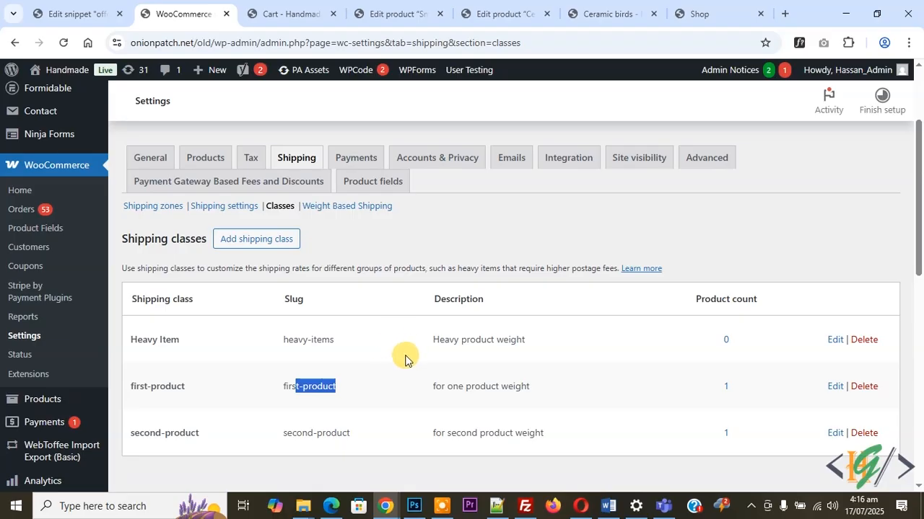
pyautogui.click(150, 208)
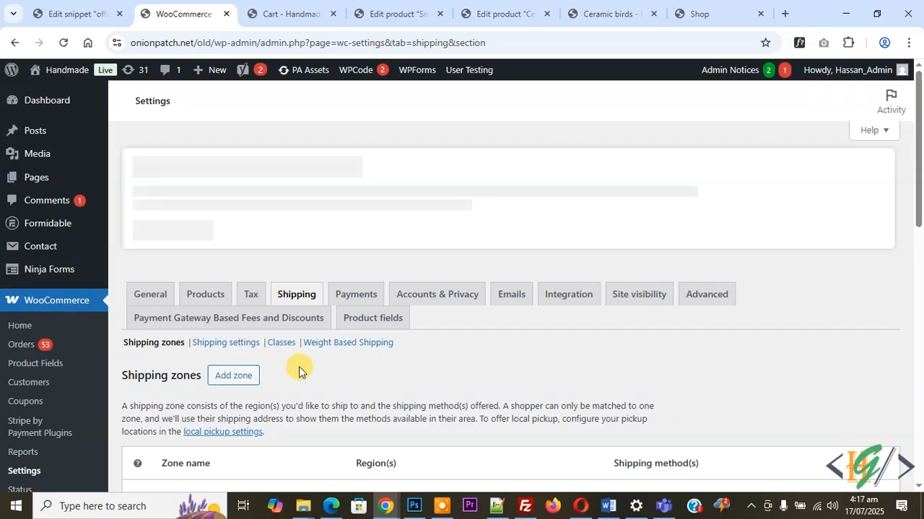
pyautogui.scroll(-3, 281, 353)
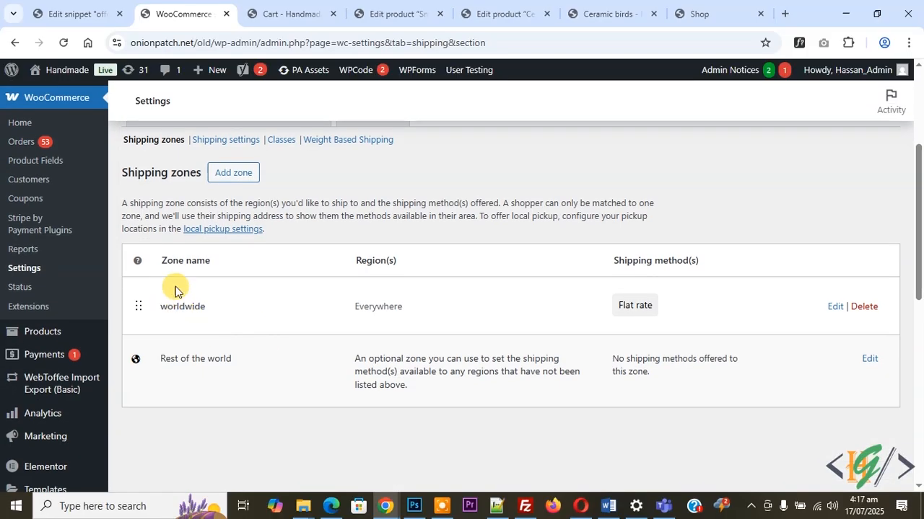
pyautogui.click(834, 306)
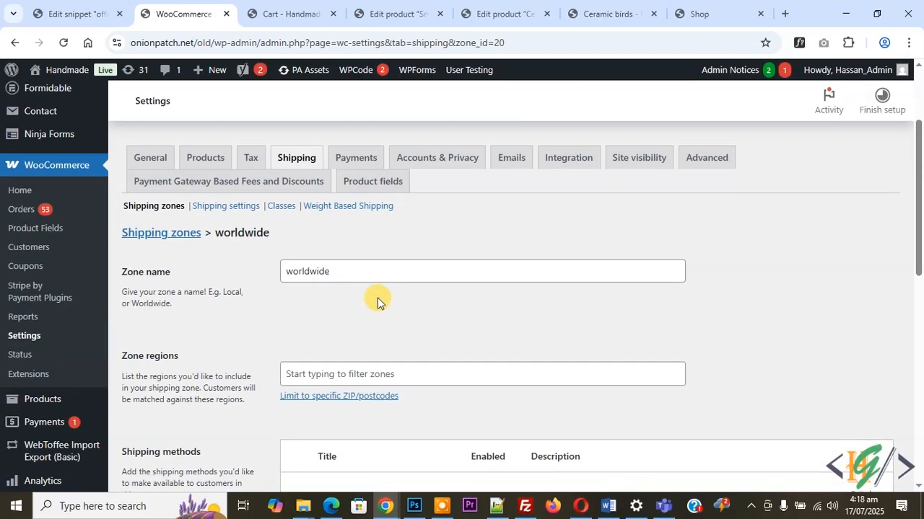
pyautogui.scroll(-2, 379, 304)
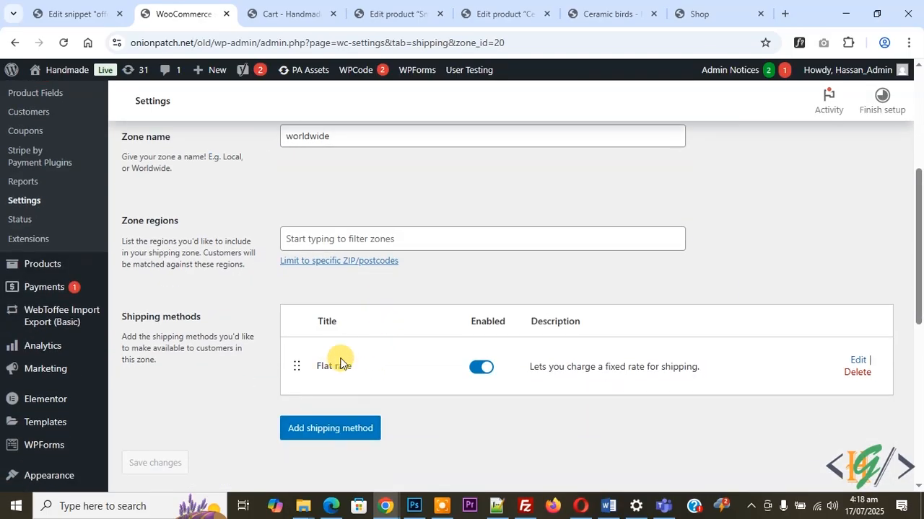
pyautogui.click(854, 361)
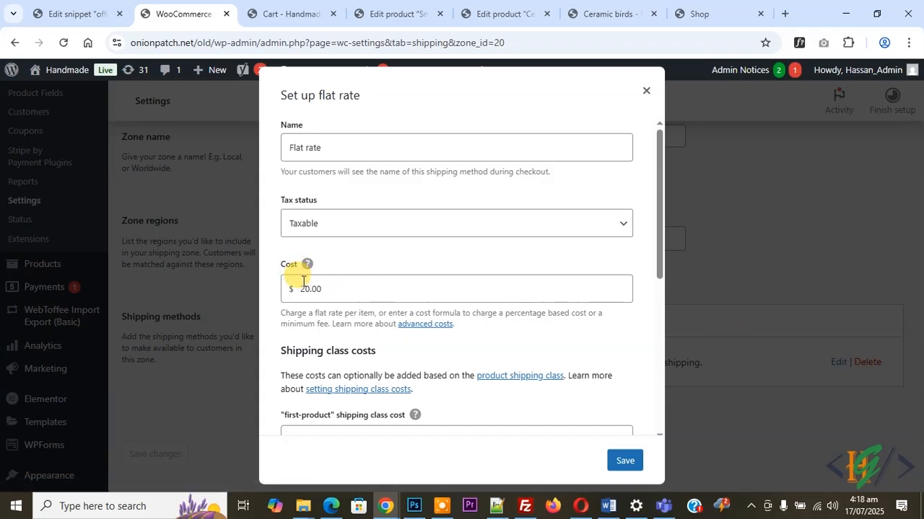
# Step: Set the "first-product" shipping class cost of the flat rate to 50*[qty]
pyautogui.scroll(-1, 309, 288)
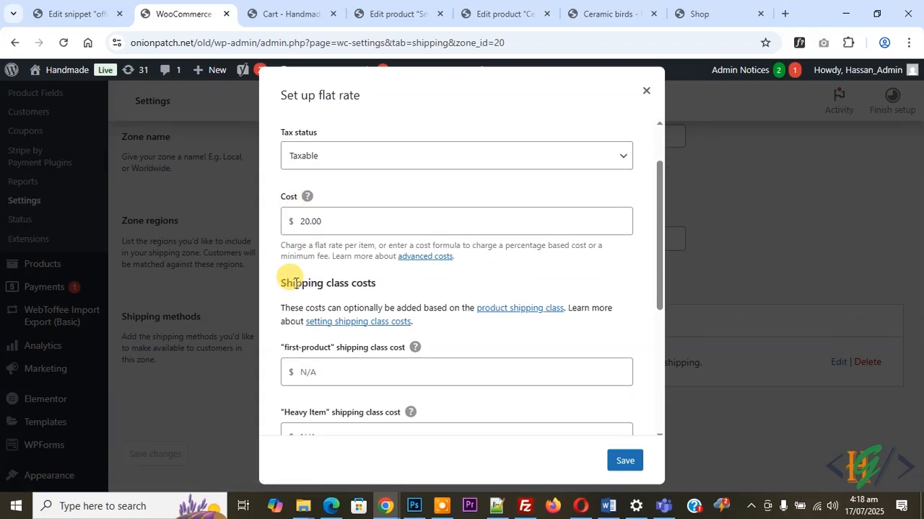
pyautogui.scroll(-1, 295, 285)
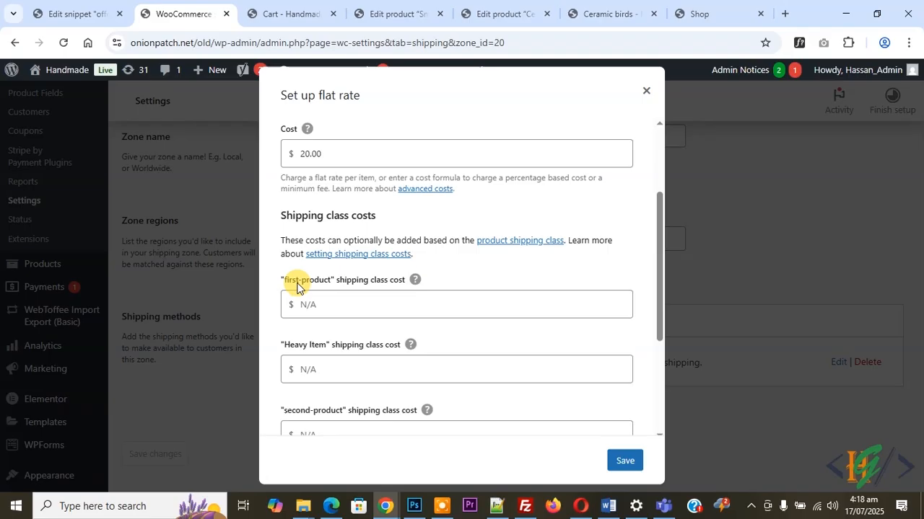
pyautogui.scroll(-2, 320, 290)
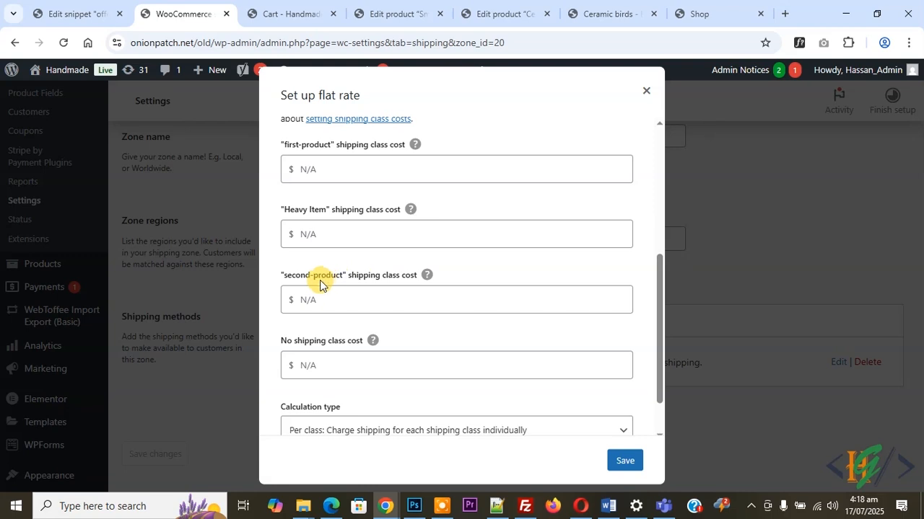
pyautogui.scroll(1, 320, 280)
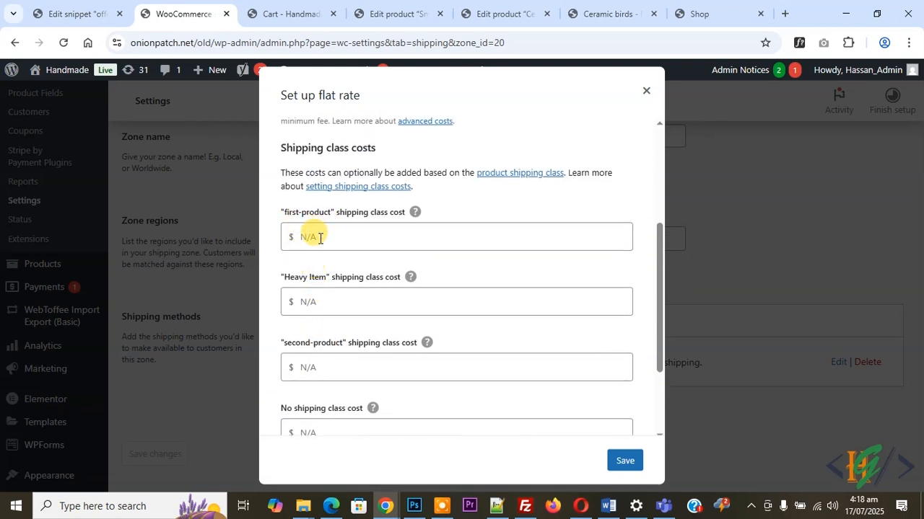
pyautogui.click(319, 239)
pyautogui.write('50')
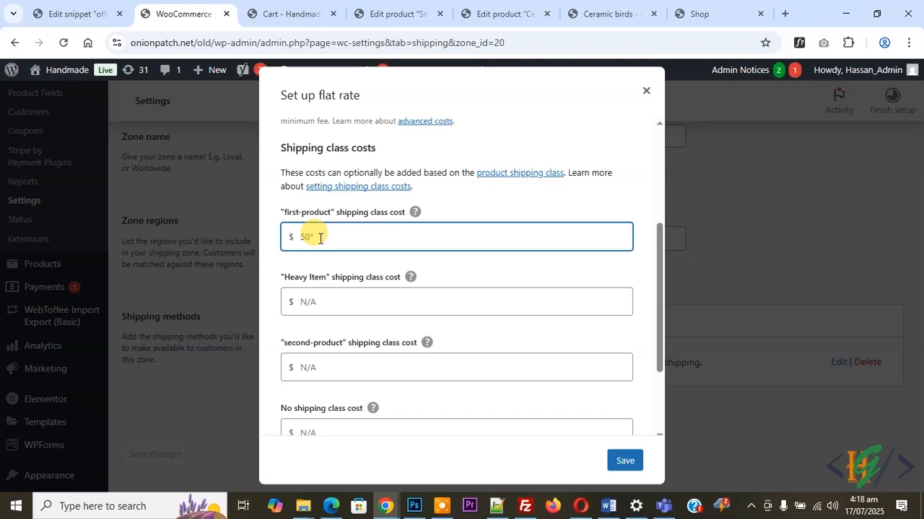
pyautogui.write('*[qty]')
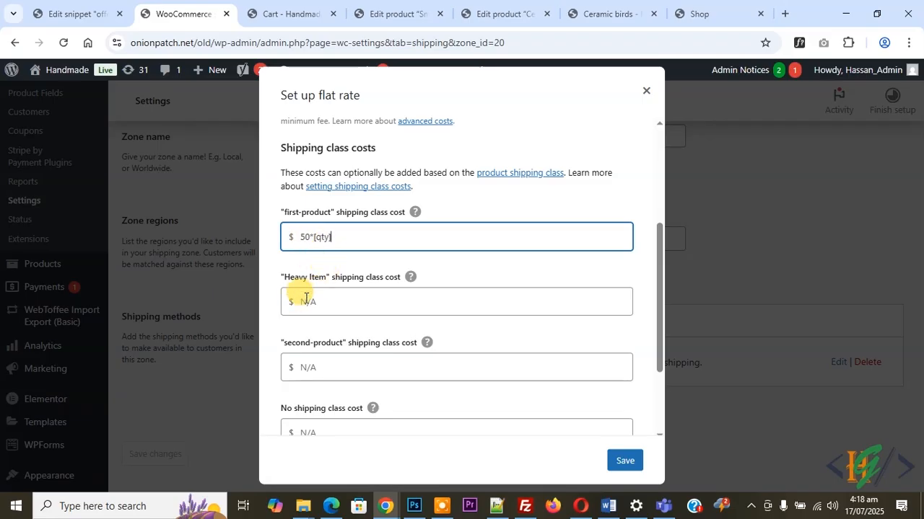
# Step: Set the "second-product" shipping class cost of the flat rate to 100*[qty]
pyautogui.click(310, 366)
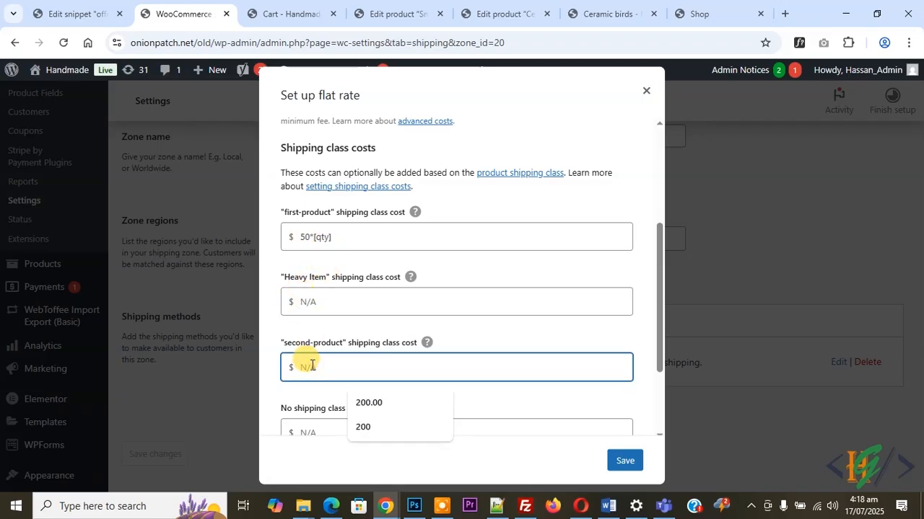
pyautogui.write('100')
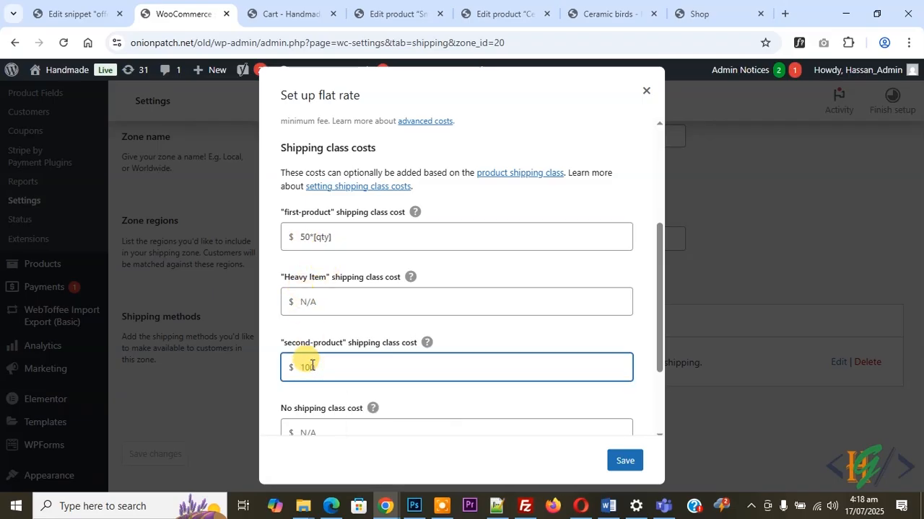
pyautogui.write('*[')
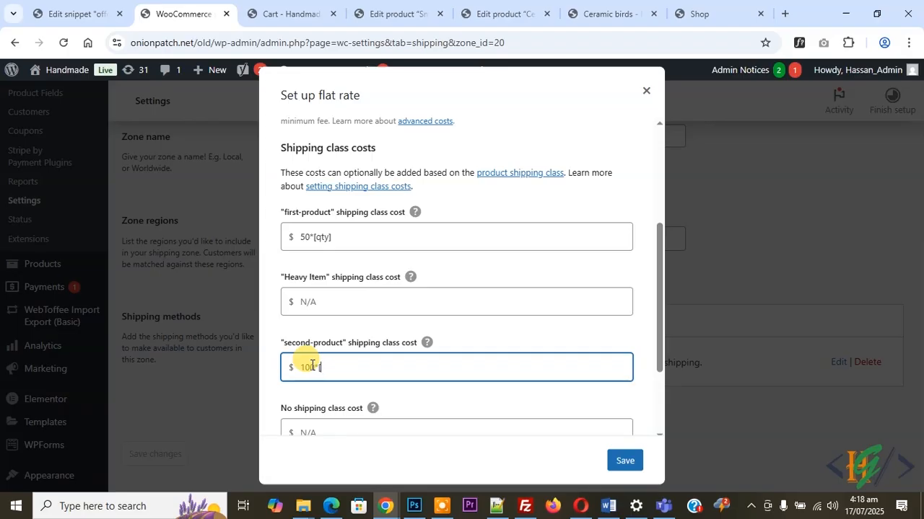
pyautogui.write('qty]')
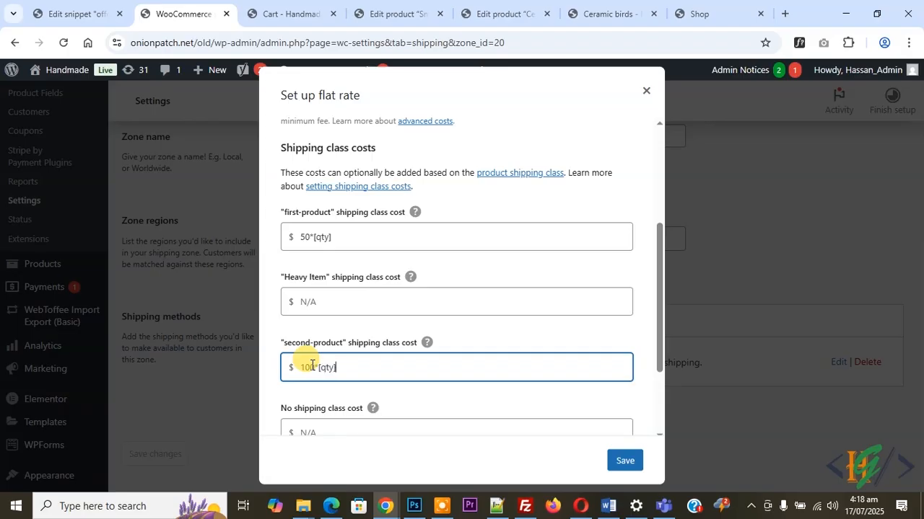
pyautogui.moveTo(335, 368); pyautogui.dragTo(304, 372)
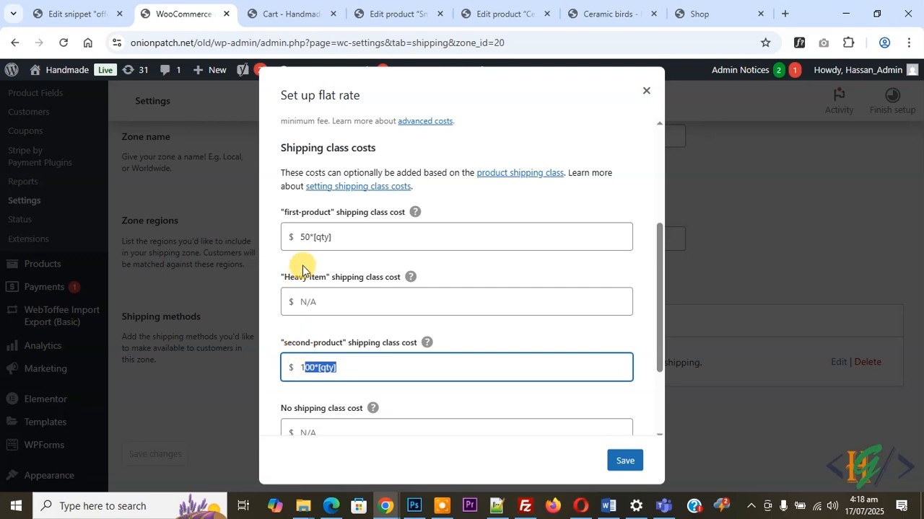
# Step: Save the flat rate's shipping class costs and reload the cart page to check the recalculated shipping
pyautogui.click(625, 460)
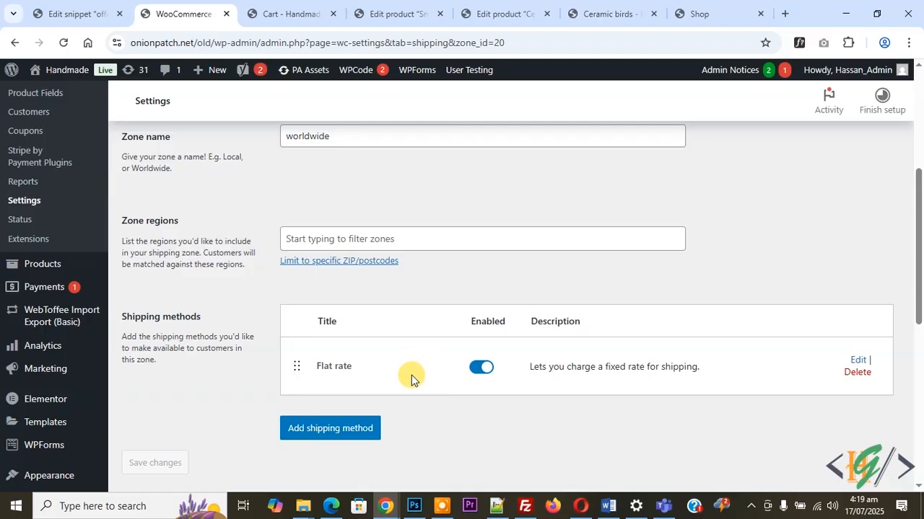
pyautogui.click(288, 13)
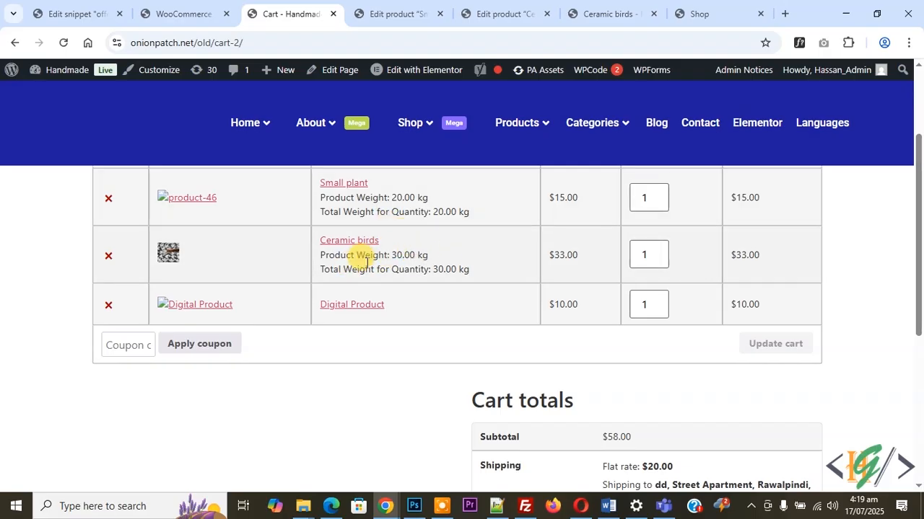
pyautogui.scroll(-1, 381, 262)
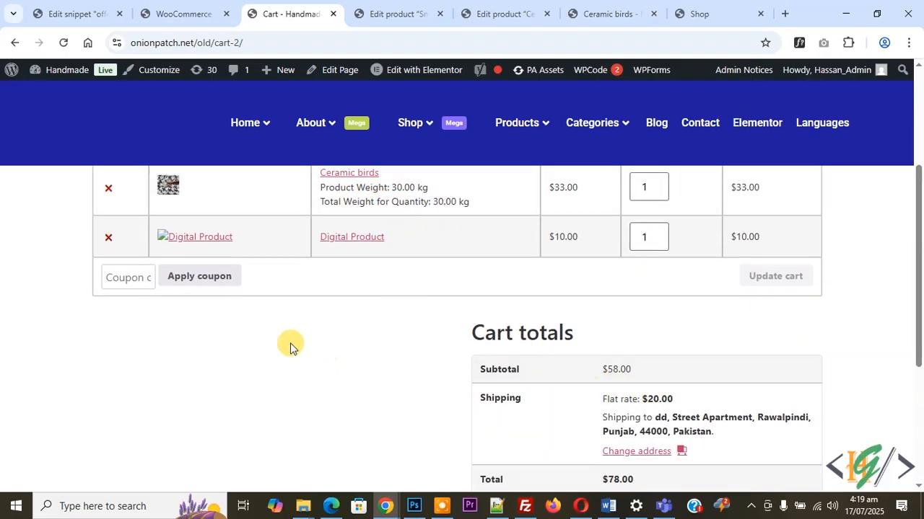
pyautogui.click(62, 45)
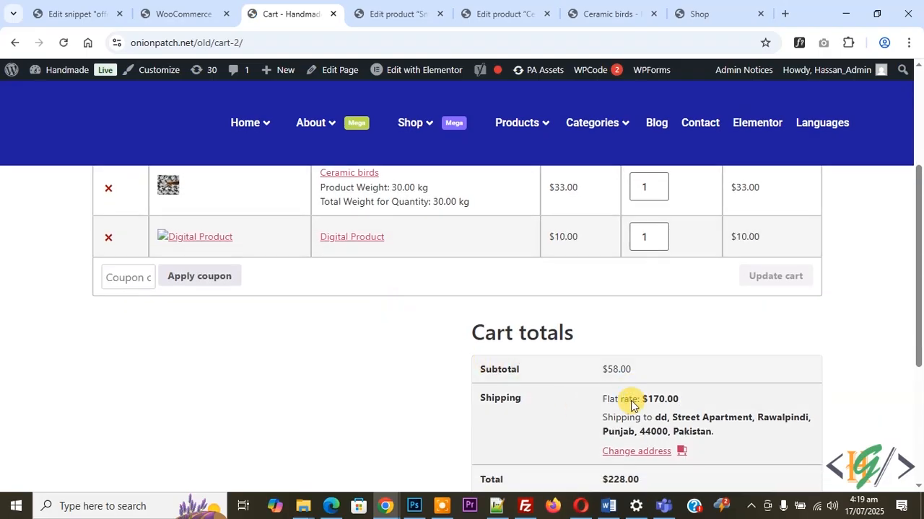
# Step: Remove the Small plant product from the cart and check the shipping charge in the cart totals
pyautogui.scroll(1, 342, 347)
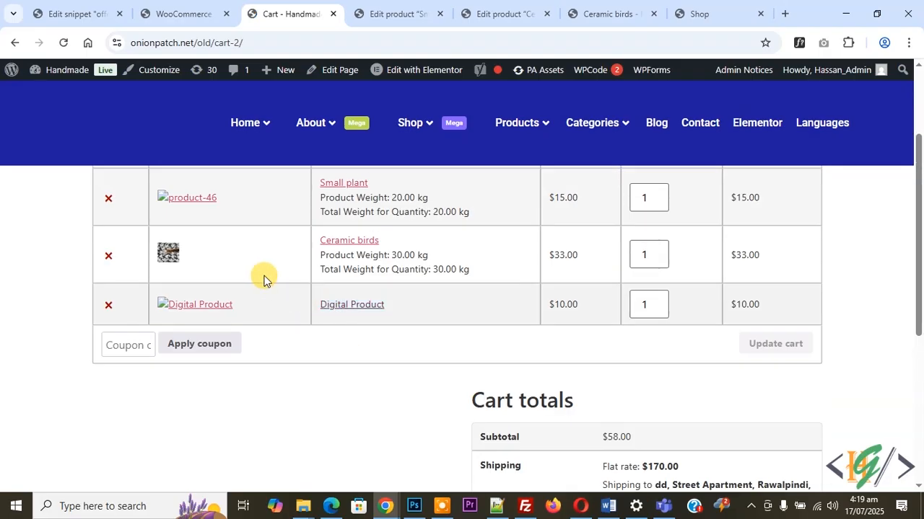
pyautogui.click(108, 200)
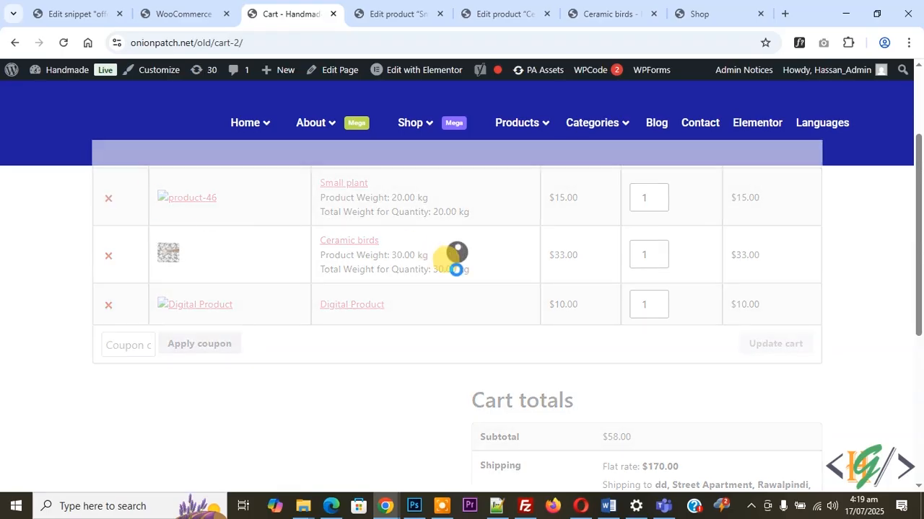
pyautogui.scroll(-1, 368, 334)
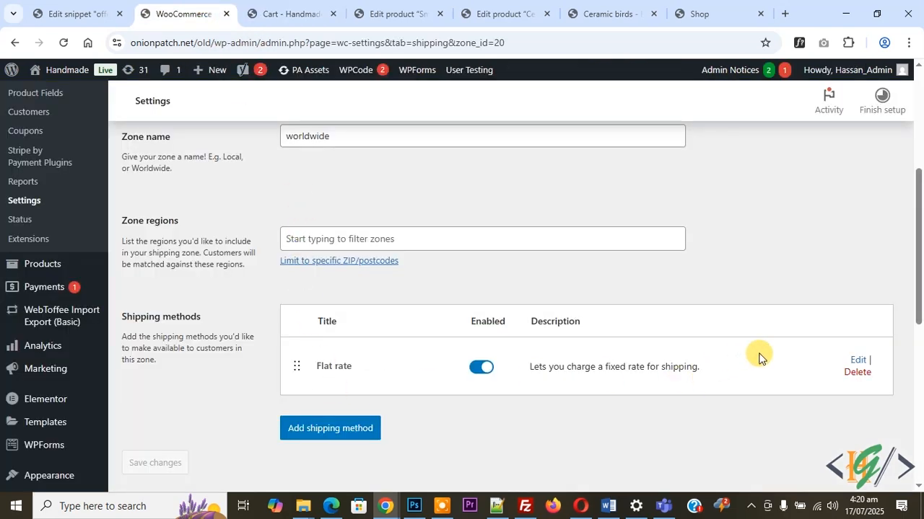
# Step: Reopen the worldwide zone's Flat rate method and choose "Per class: Charge shipping for each shipping class individually" as the calculation type
pyautogui.click(857, 360)
pyautogui.scroll(-3, 516, 311)
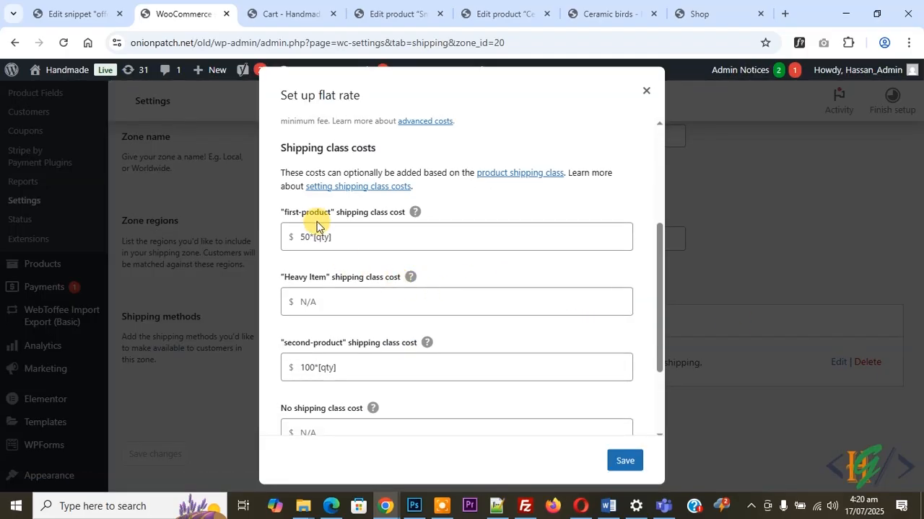
pyautogui.scroll(-1, 376, 310)
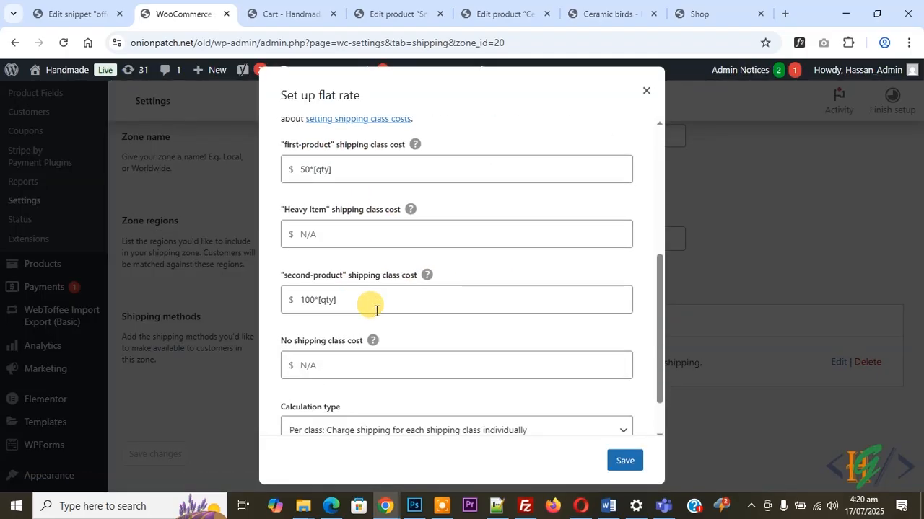
pyautogui.scroll(-1, 373, 307)
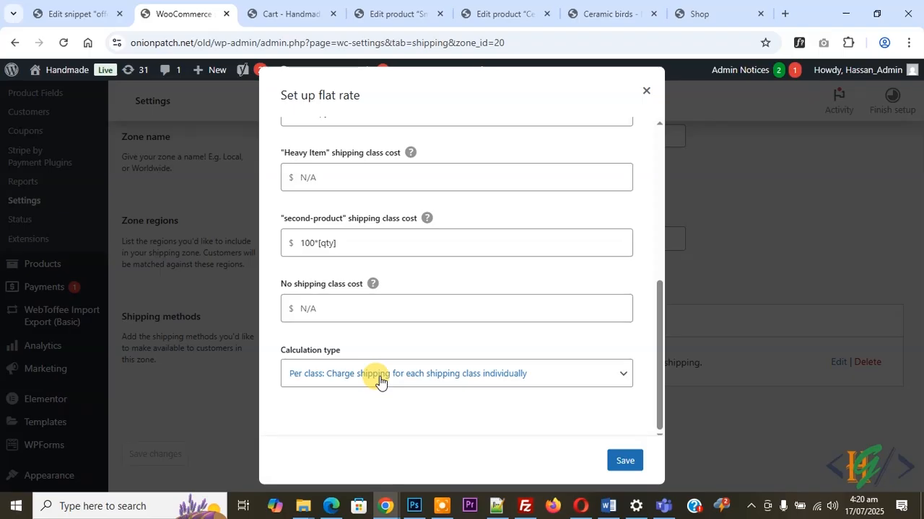
pyautogui.click(377, 377)
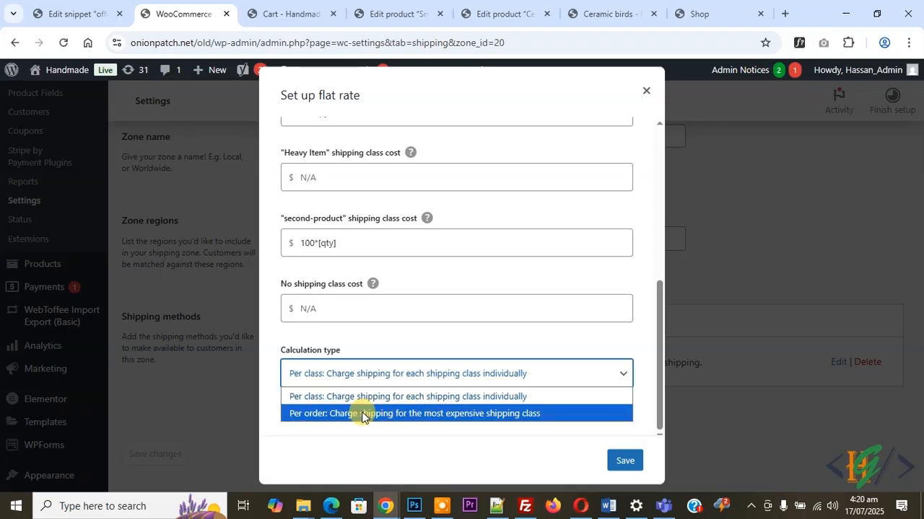
pyautogui.click(413, 403)
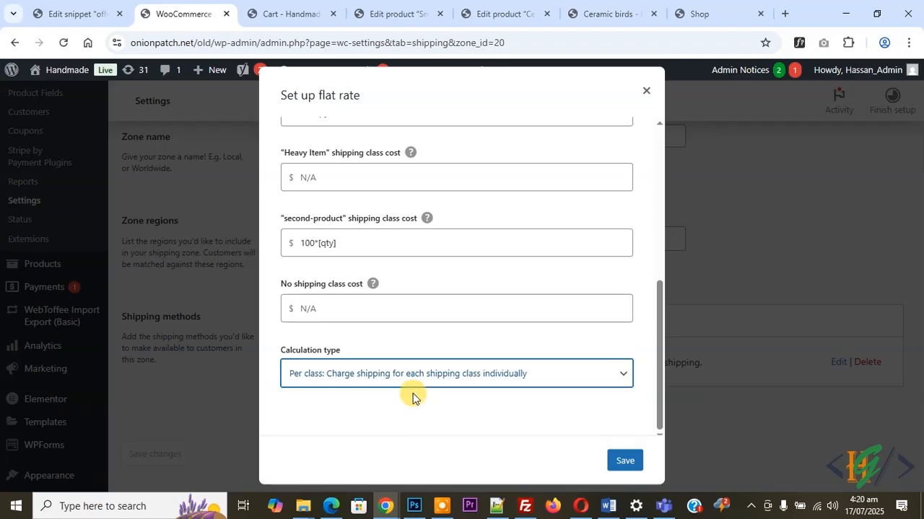
pyautogui.scroll(1, 412, 395)
pyautogui.scroll(-1, 408, 368)
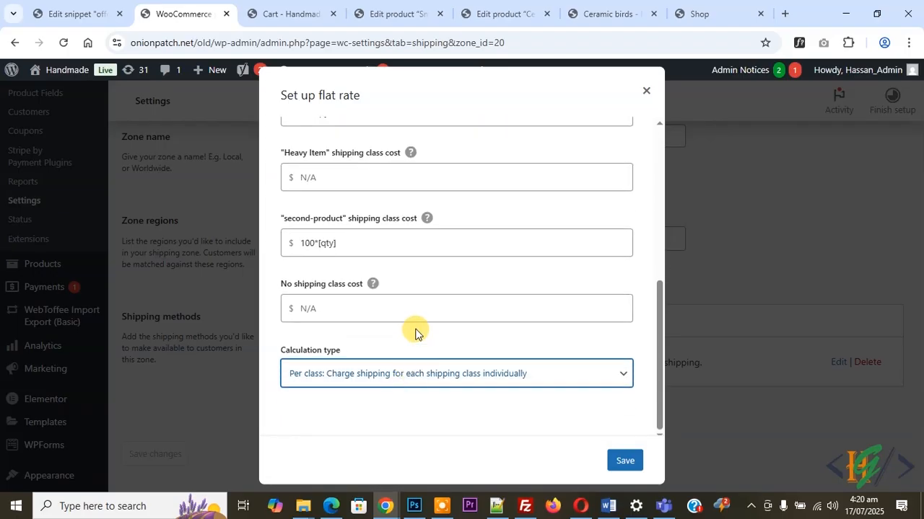